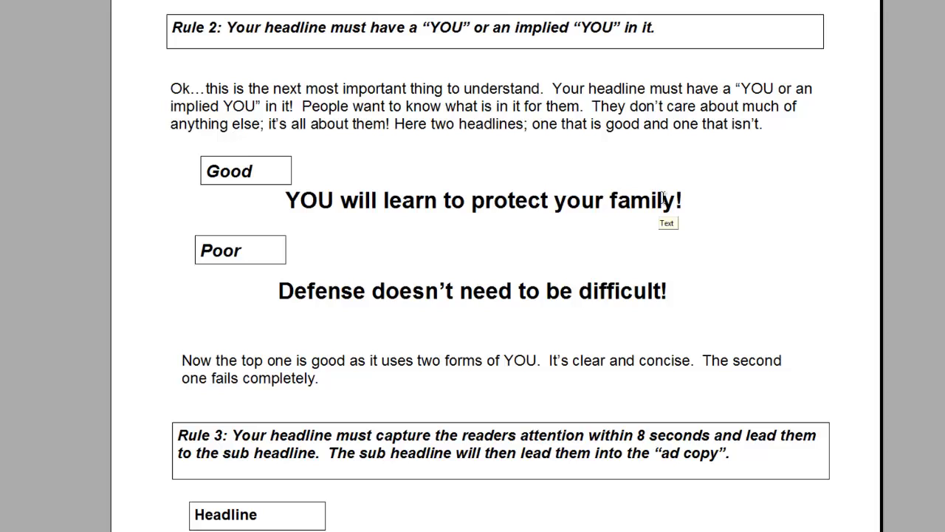
Highlight YOU in 'YOU will learn to protect your family!' against the poor headline.
drag(335, 201, 284, 204)
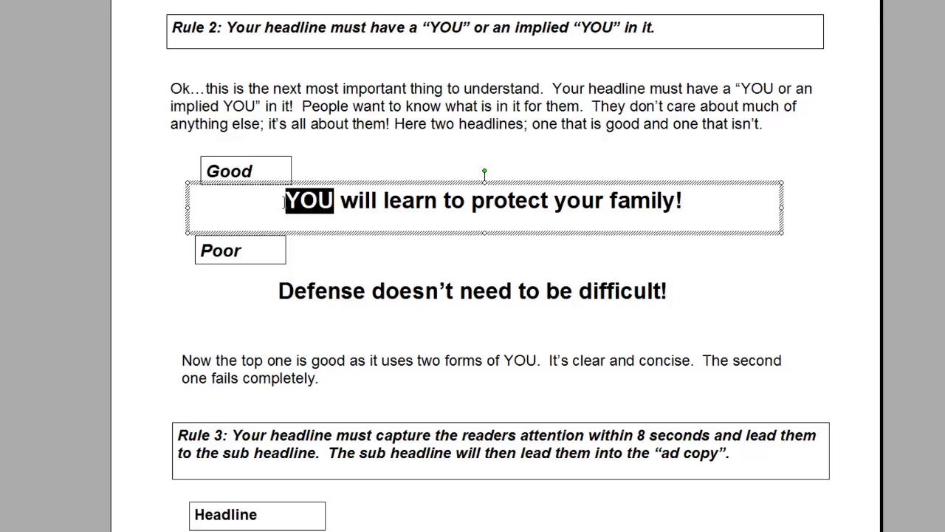
click(382, 290)
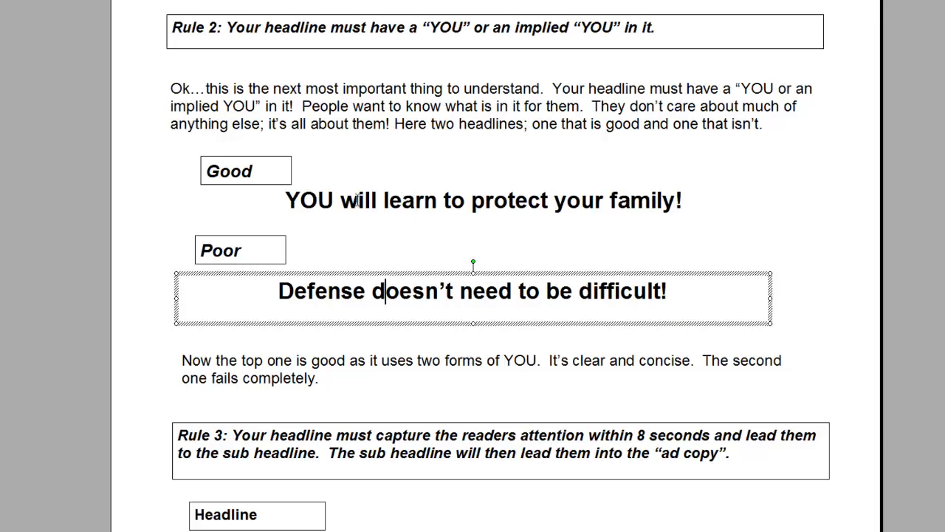
drag(334, 200, 287, 201)
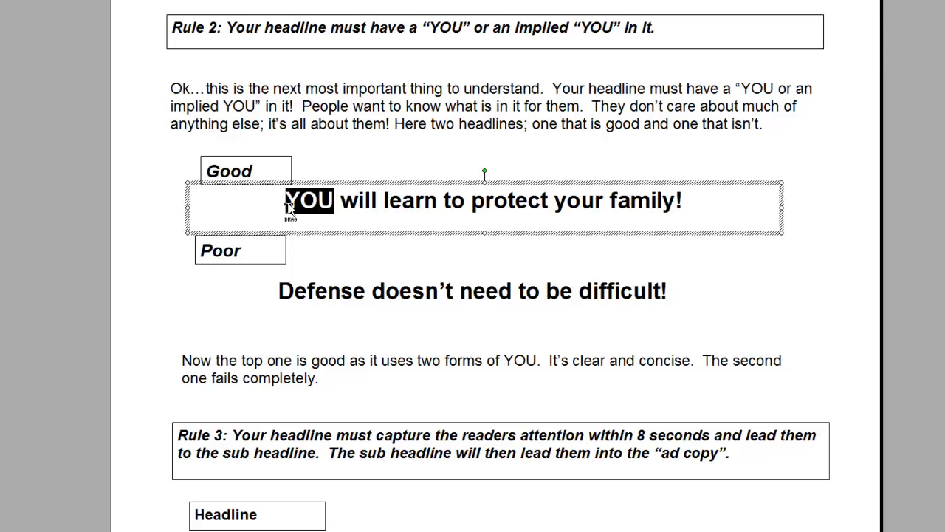
At Rule 3, highlight 'you' and 'feeling of walking without fear' in the sub headline.
scroll(583, 270, down, 5)
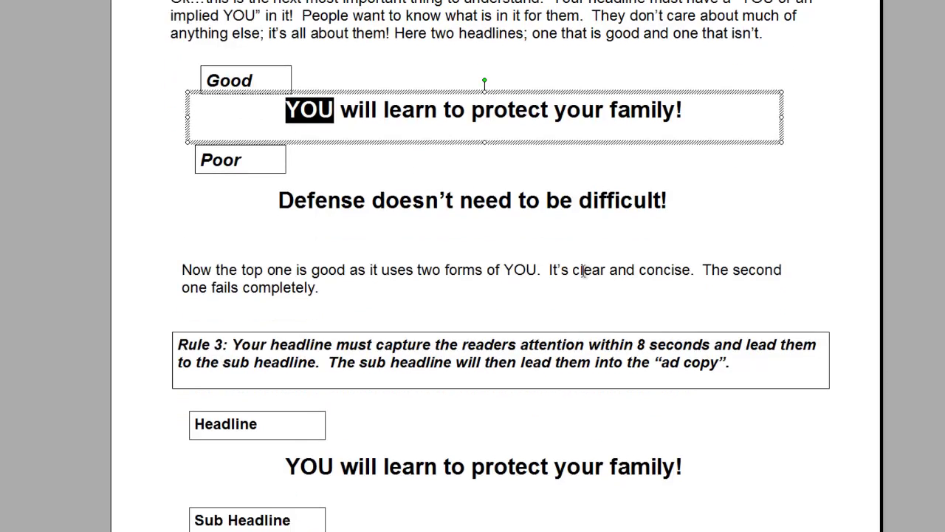
scroll(664, 271, down, 2)
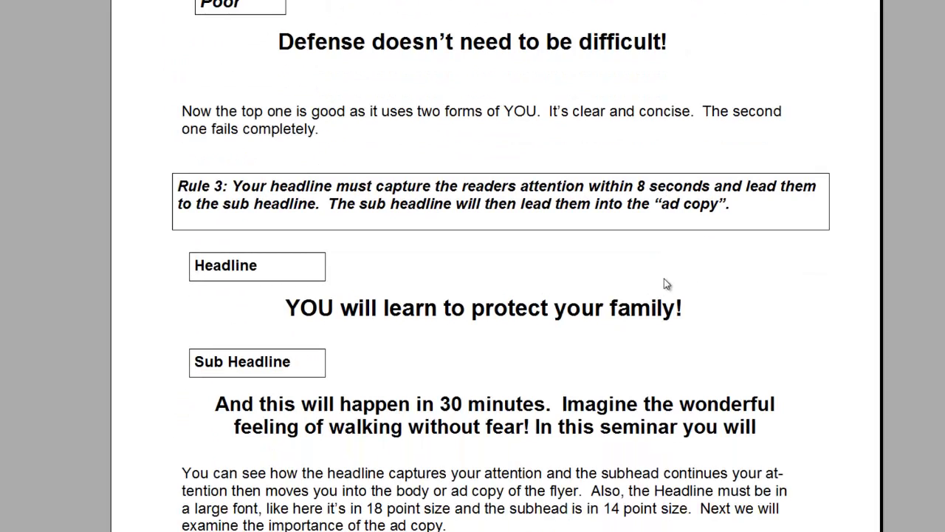
scroll(732, 274, down, 1)
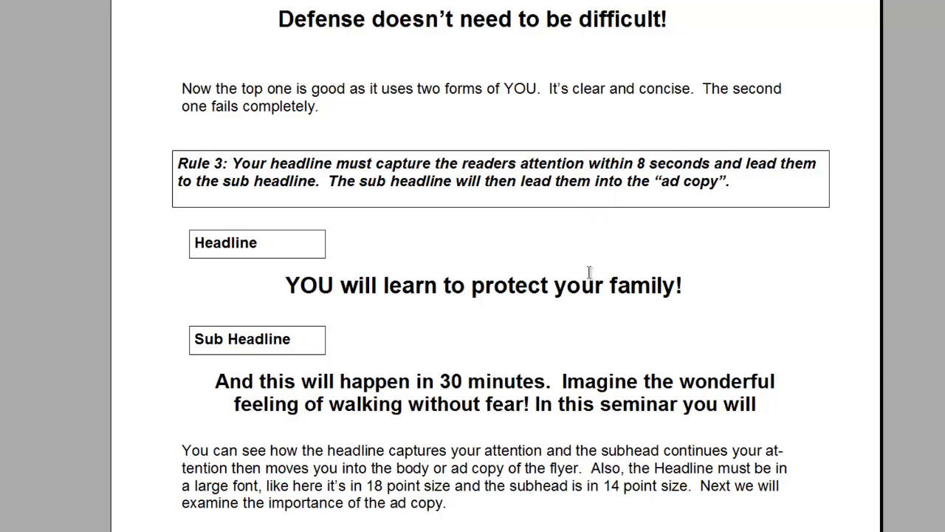
scroll(593, 266, down, 1)
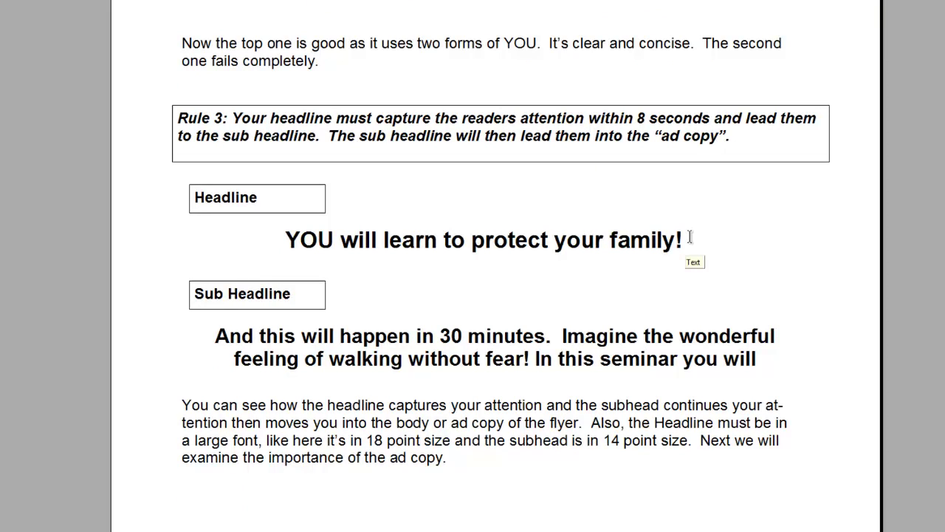
scroll(677, 237, down, 1)
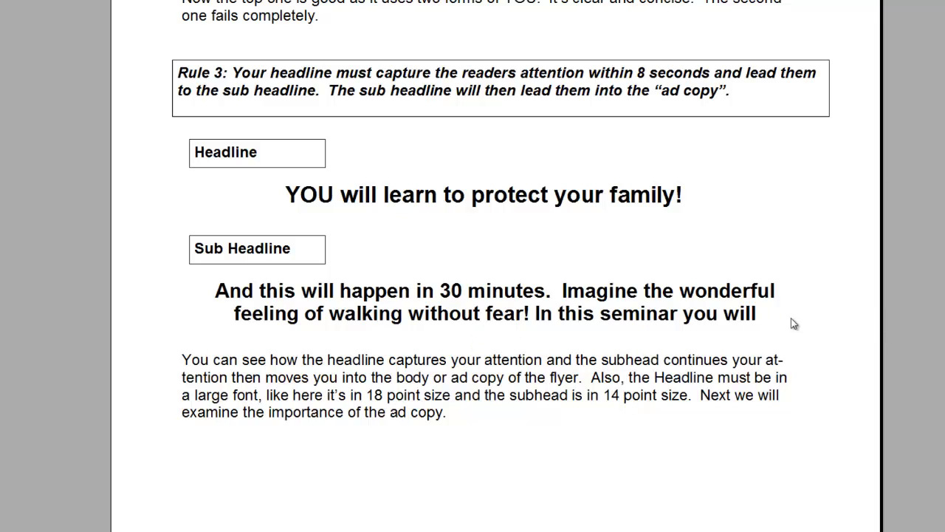
double_click(704, 316)
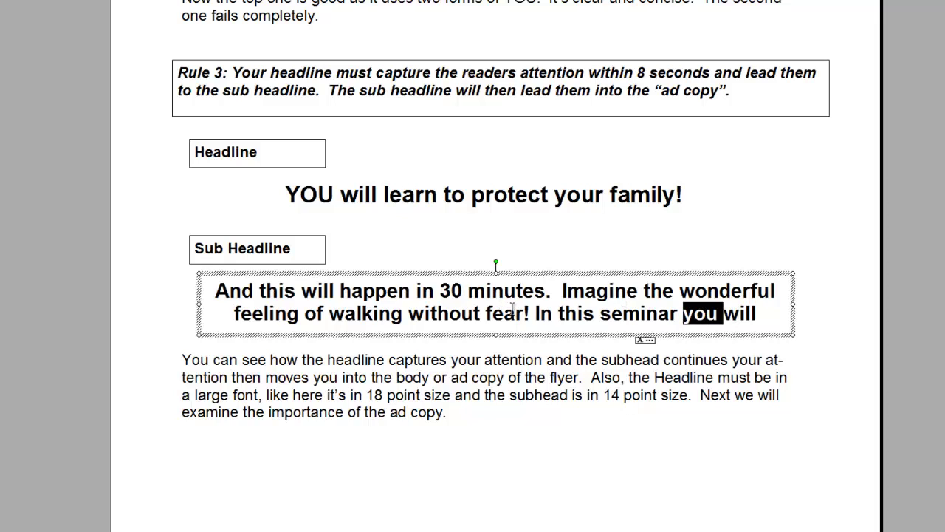
drag(526, 313, 275, 330)
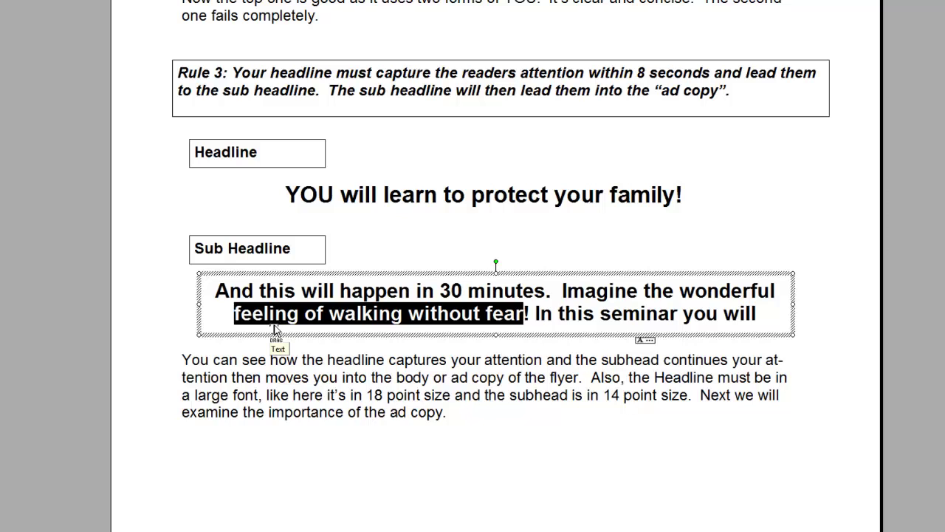
Select the explanatory body paragraph, then move on to the Rule 4 benefits page.
click(341, 378)
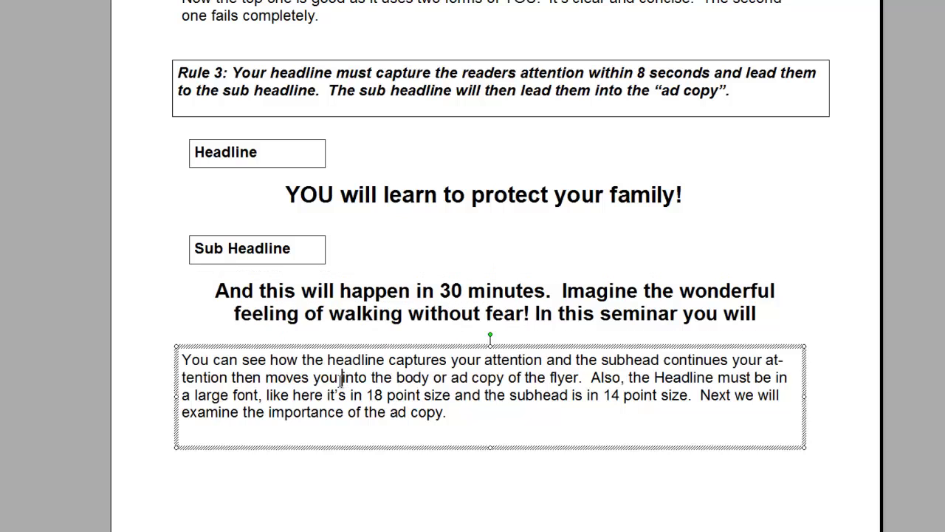
scroll(346, 376, down, 5)
scroll(350, 375, up, 4)
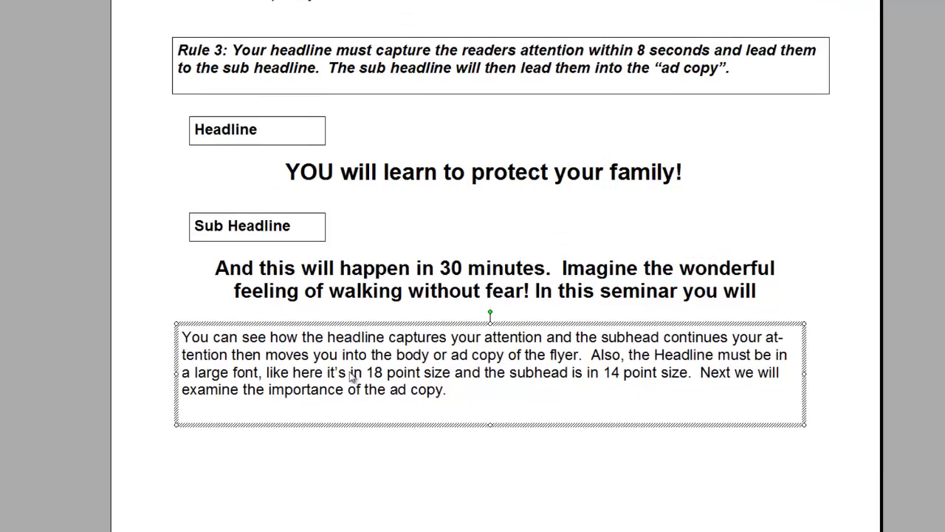
scroll(352, 376, up, 3)
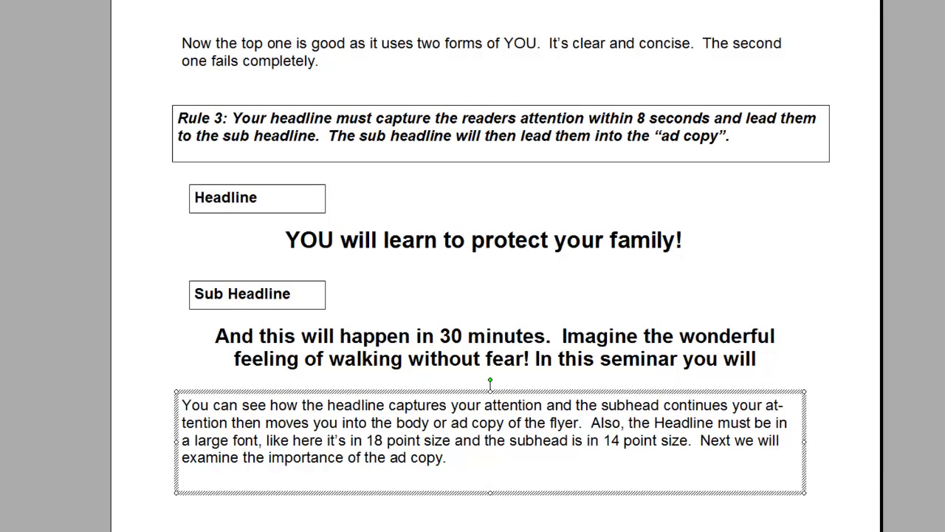
scroll(243, 361, down, 20)
scroll(465, 363, up, 15)
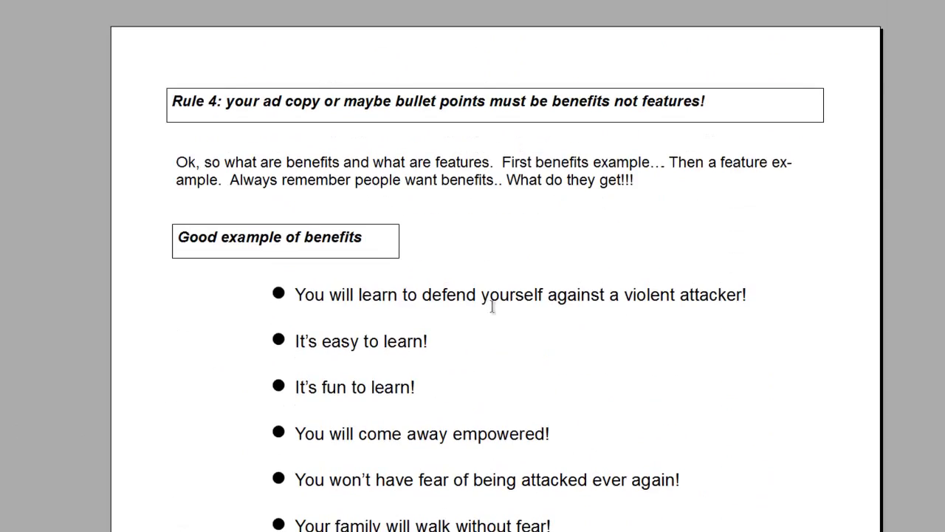
Scroll past the good benefit bullets to the five-bullet POOR example of benefits list.
scroll(532, 255, down, 3)
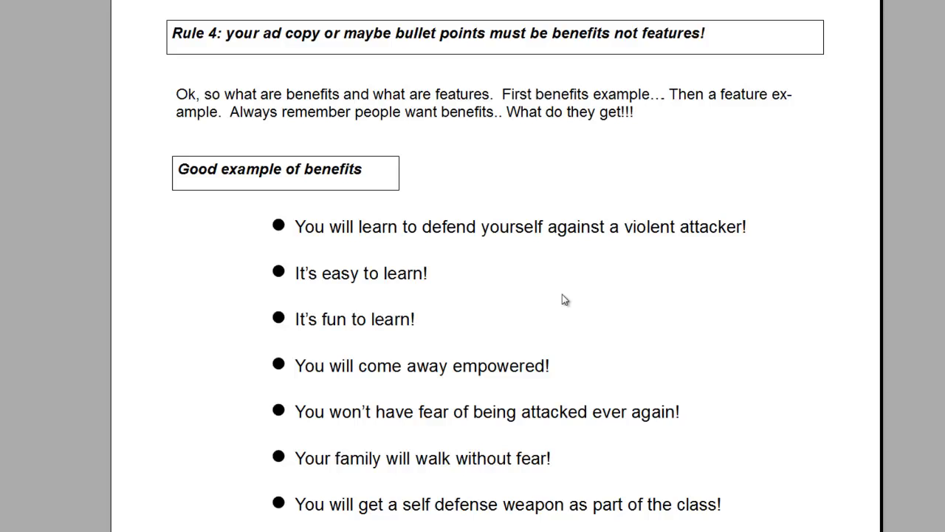
scroll(561, 295, down, 1)
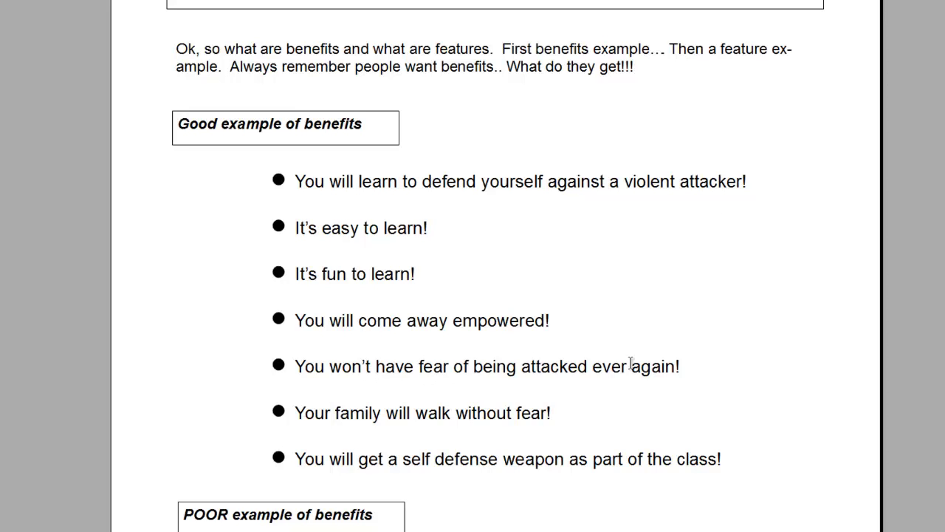
scroll(674, 354, down, 1)
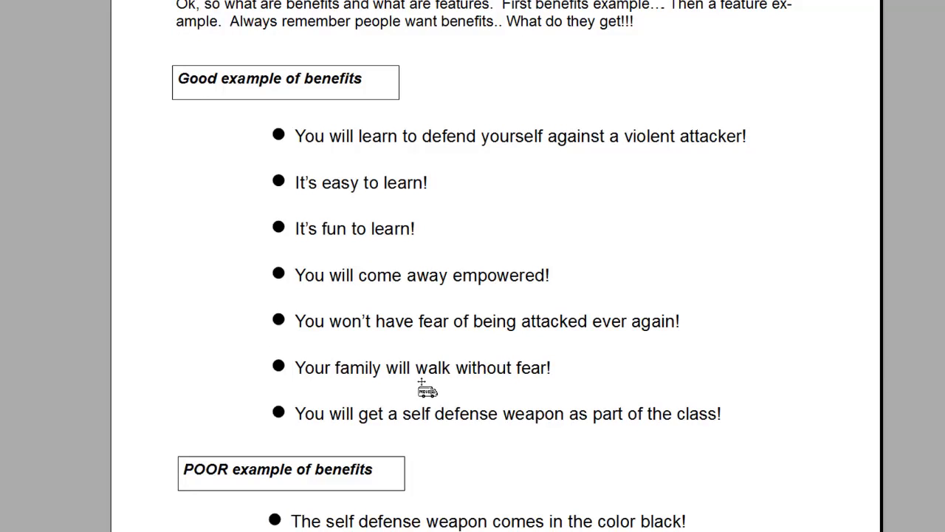
scroll(557, 365, down, 1)
scroll(567, 361, down, 1)
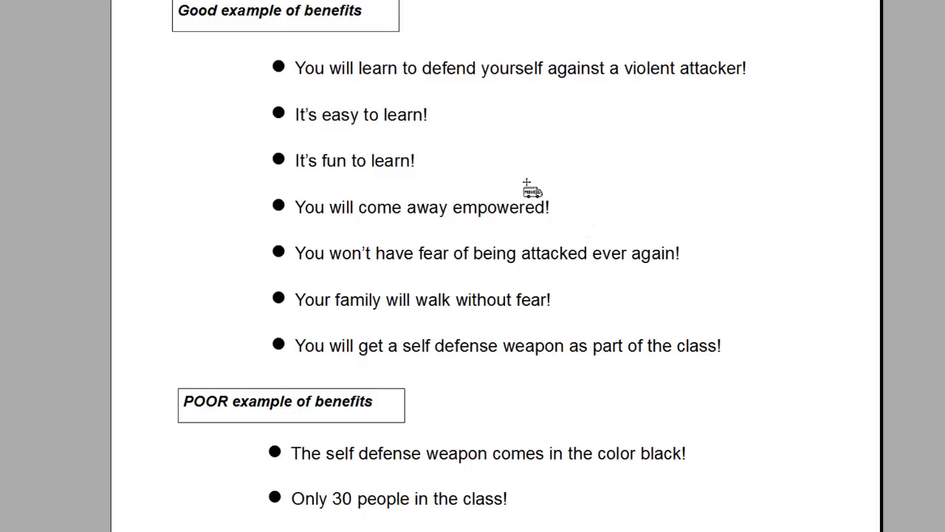
scroll(544, 235, down, 4)
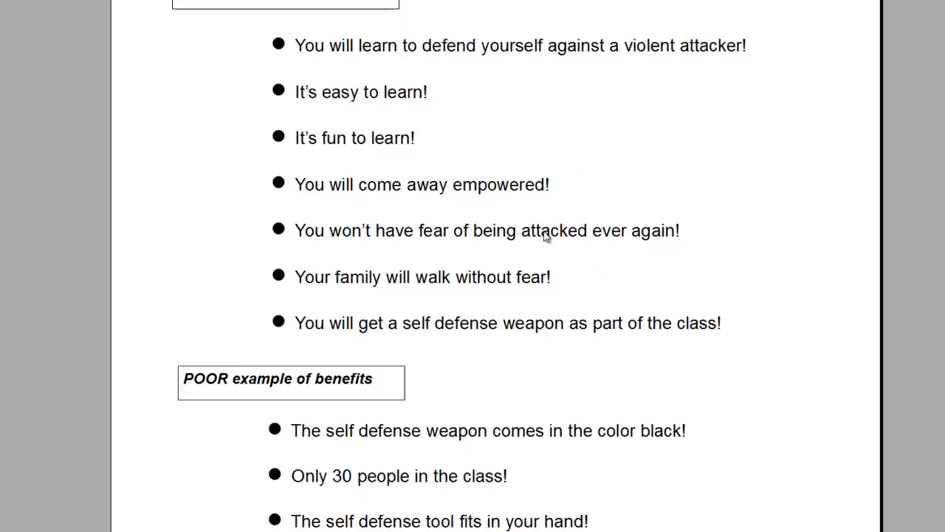
scroll(547, 237, down, 2)
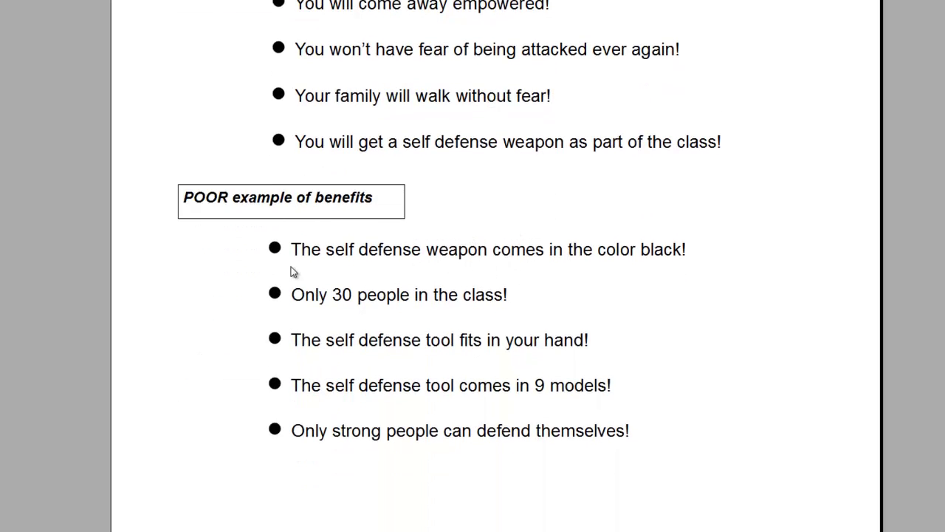
click(690, 250)
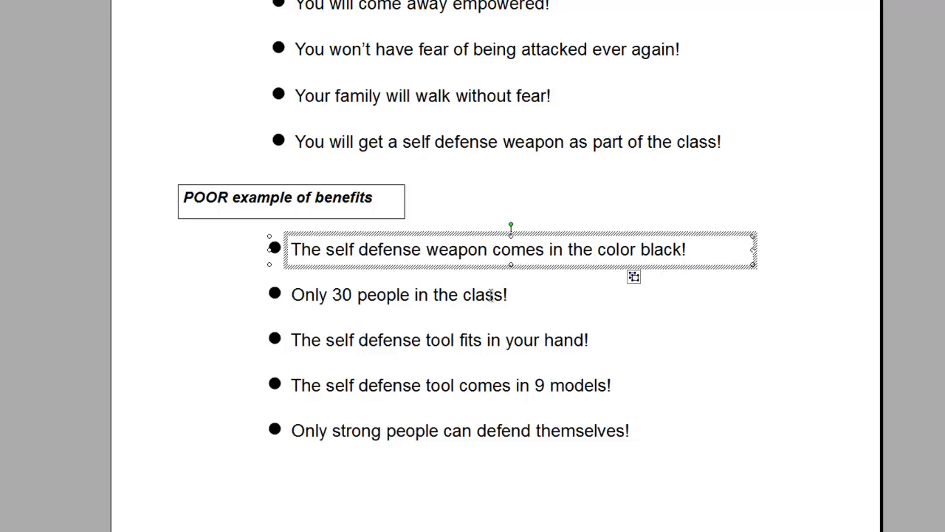
click(536, 293)
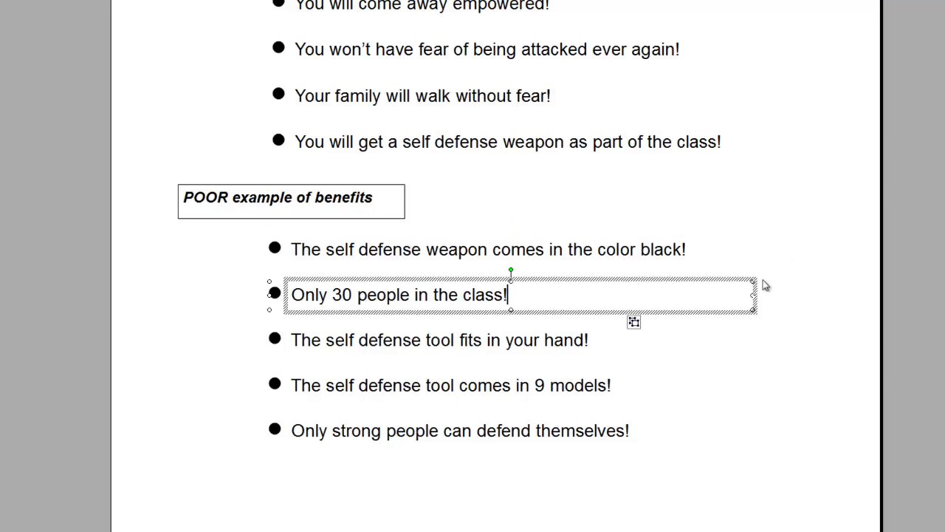
click(607, 337)
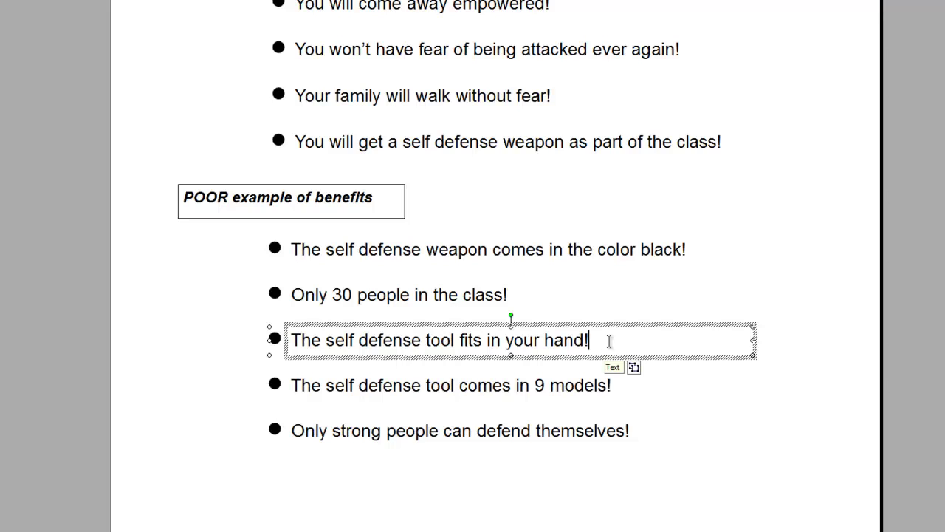
click(583, 382)
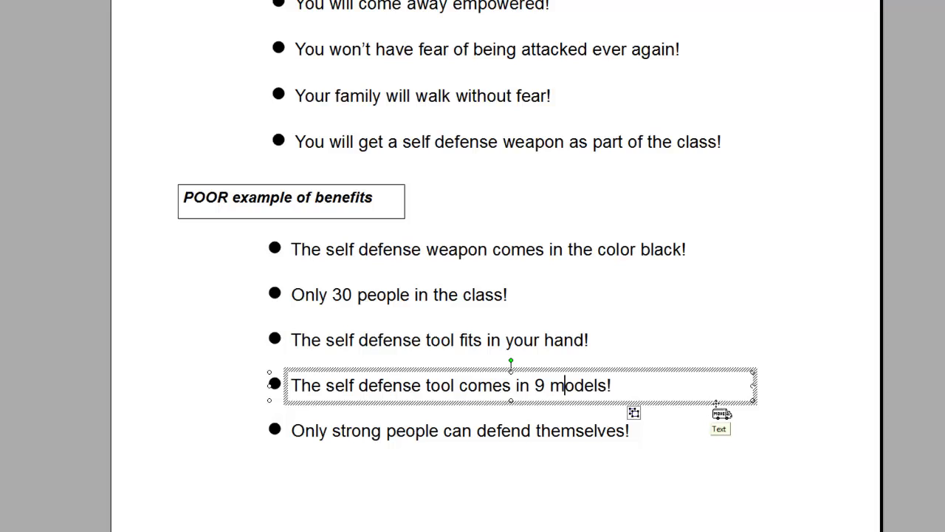
click(661, 381)
click(639, 428)
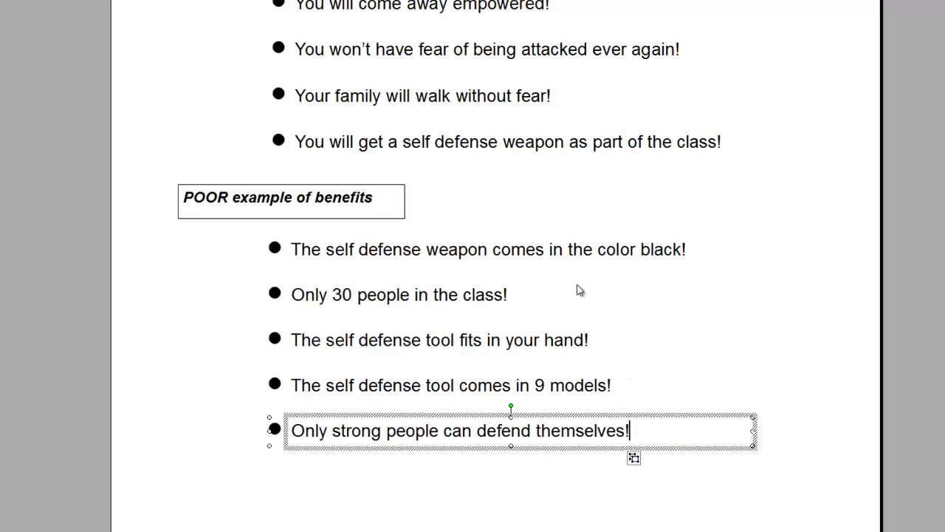
scroll(623, 331, up, 5)
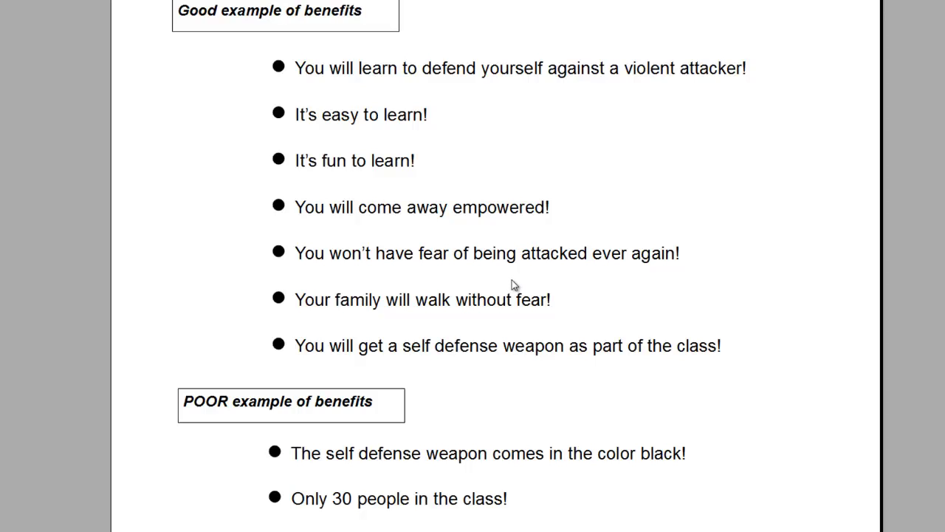
Select the 'If you enroll by Friday', '10 more student slots' and 'Enroll today' lines.
scroll(513, 279, down, 3)
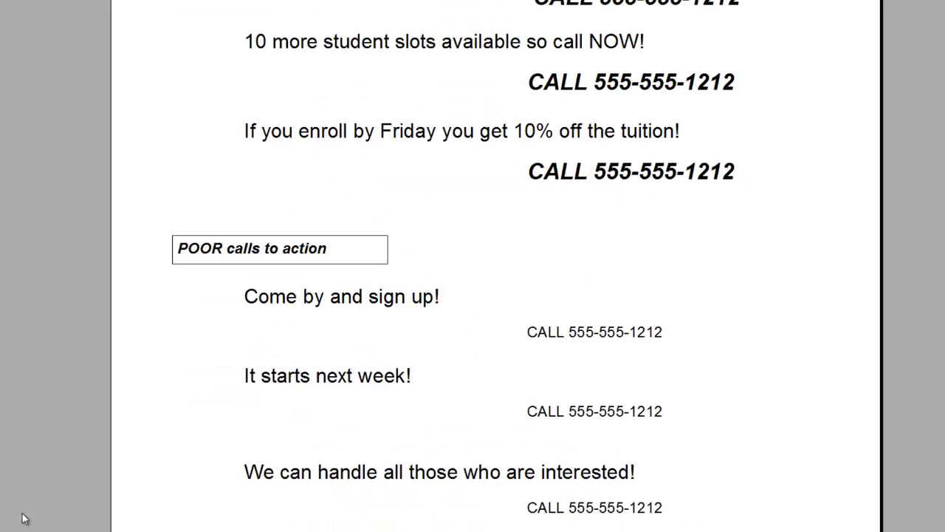
scroll(634, 251, up, 5)
scroll(634, 251, up, 2)
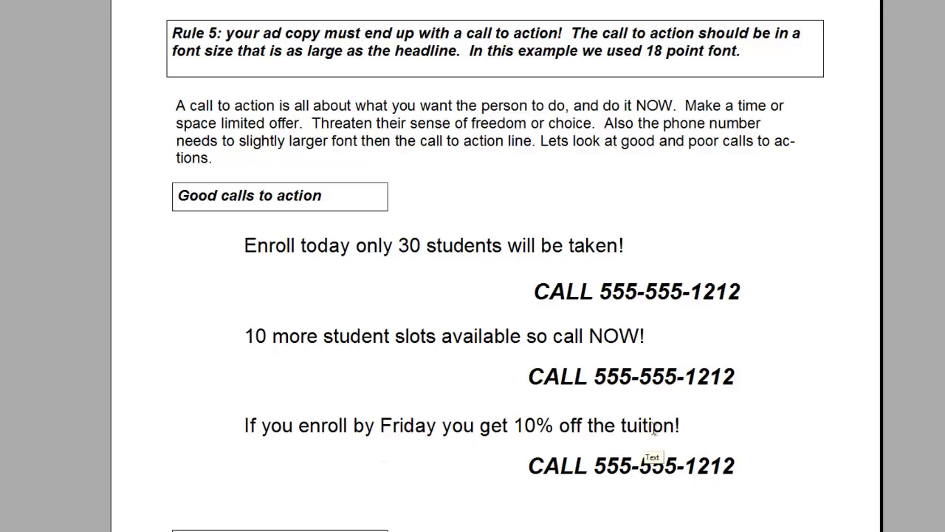
click(687, 417)
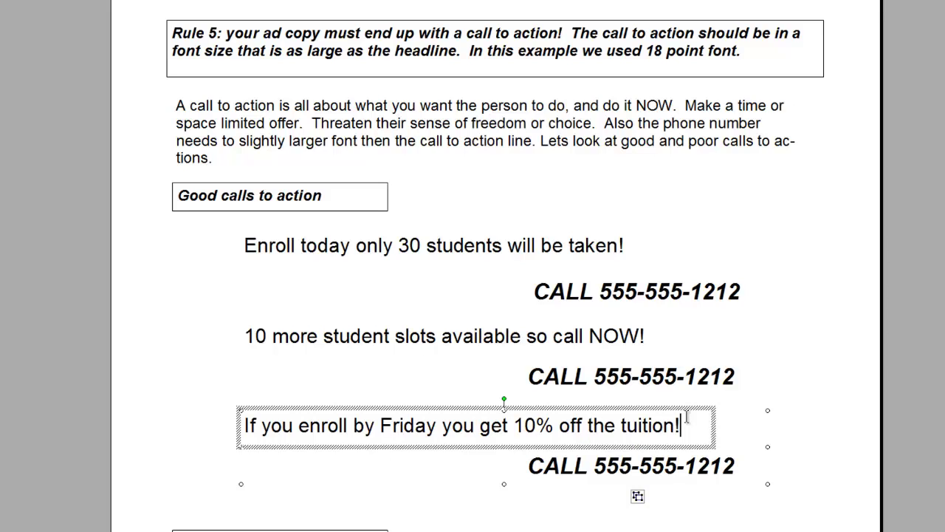
click(426, 248)
click(429, 334)
click(418, 418)
click(440, 263)
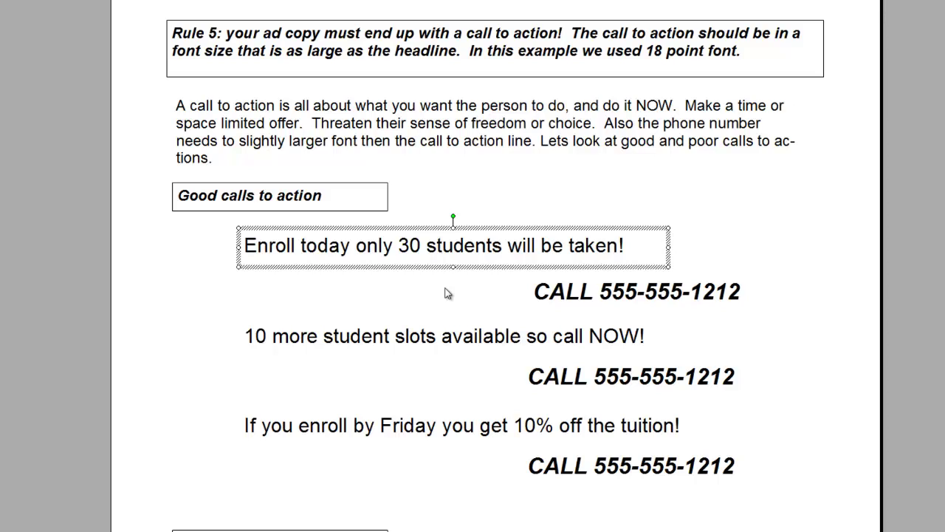
scroll(447, 294, down, 8)
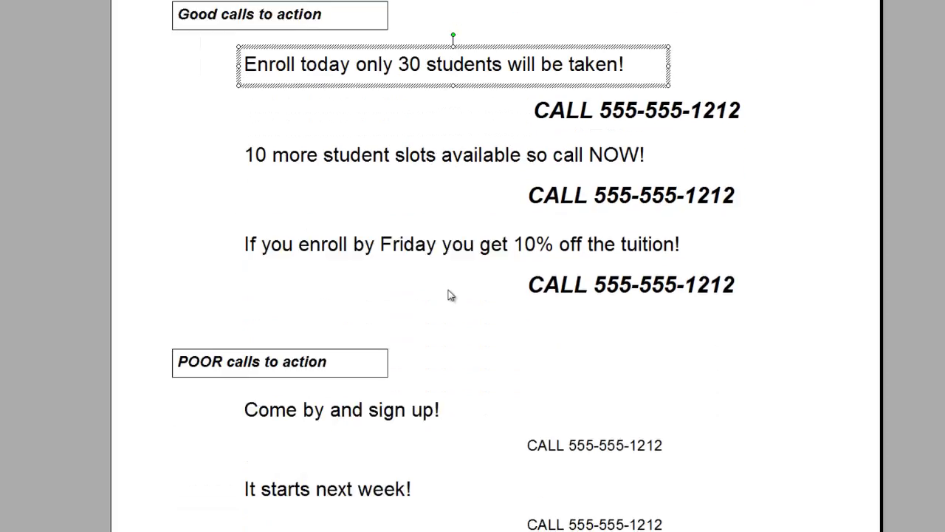
scroll(450, 296, down, 1)
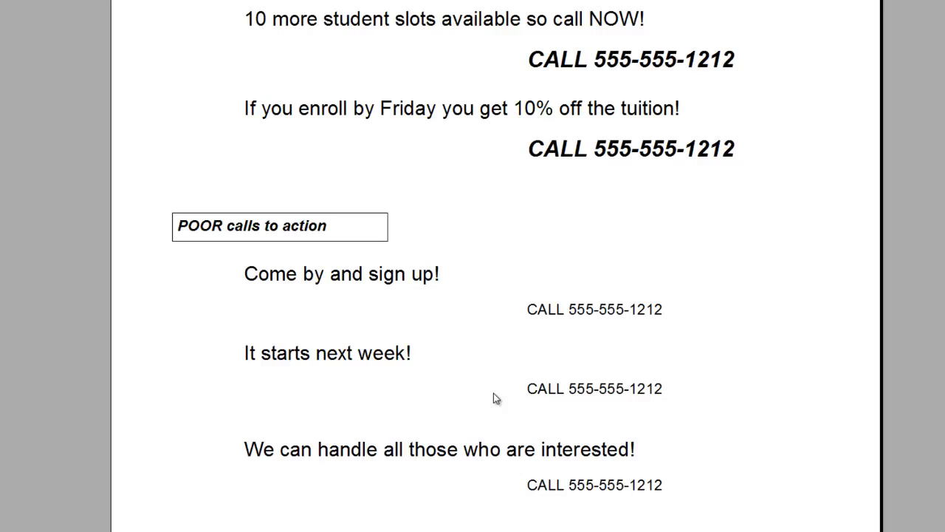
scroll(494, 398, up, 3)
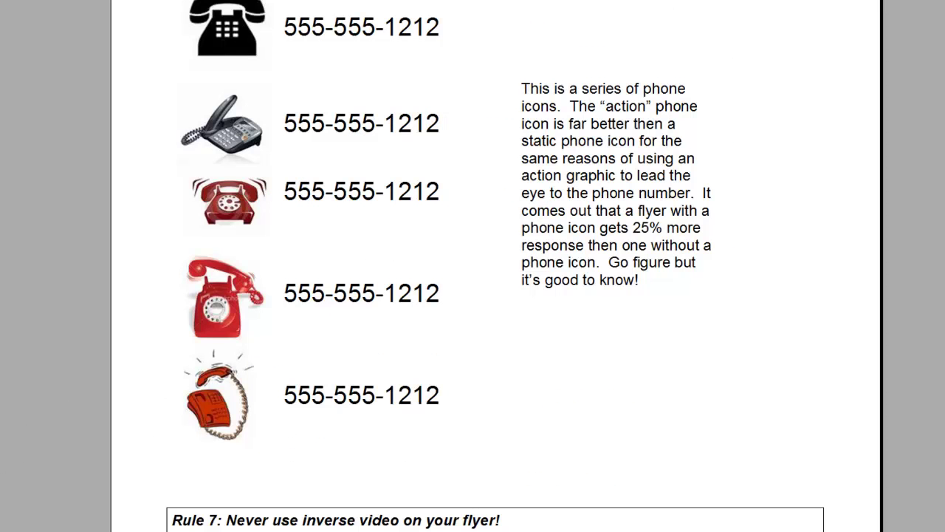
scroll(509, 251, up, 6)
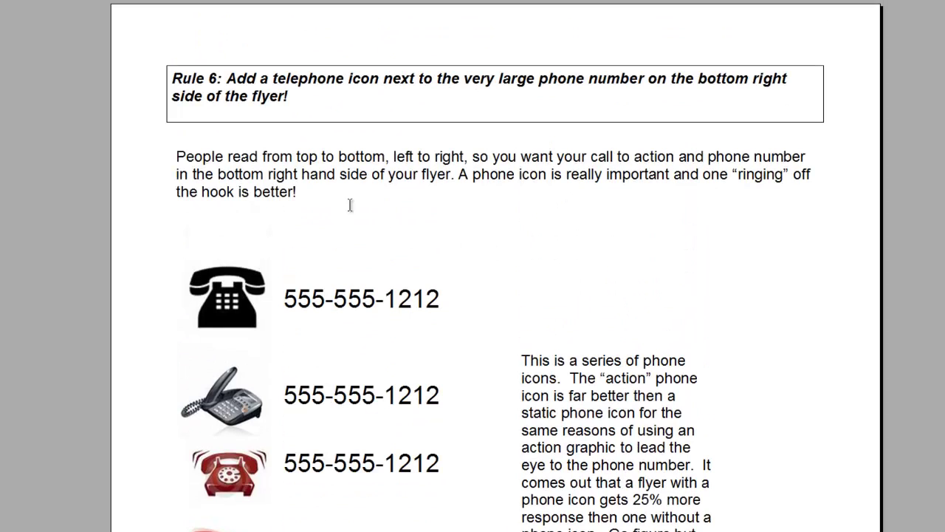
scroll(595, 271, down, 2)
scroll(596, 272, down, 3)
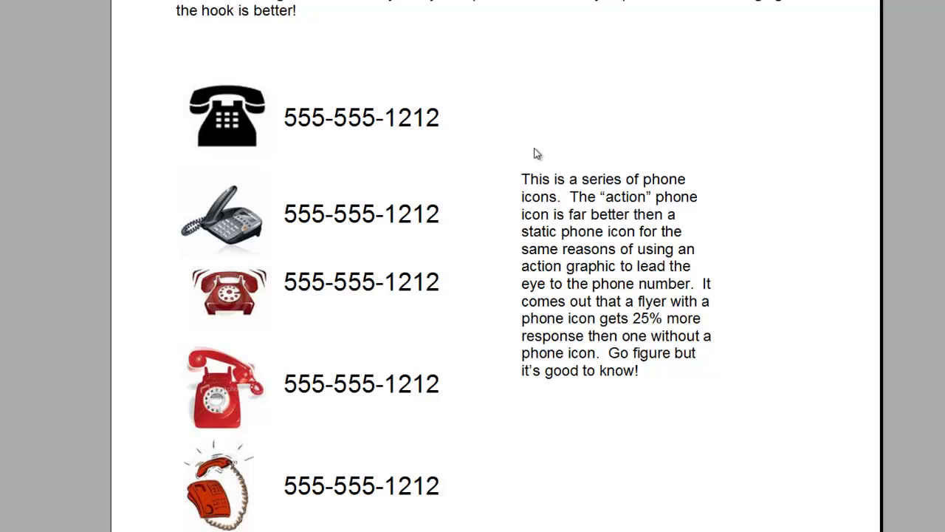
scroll(537, 153, up, 1)
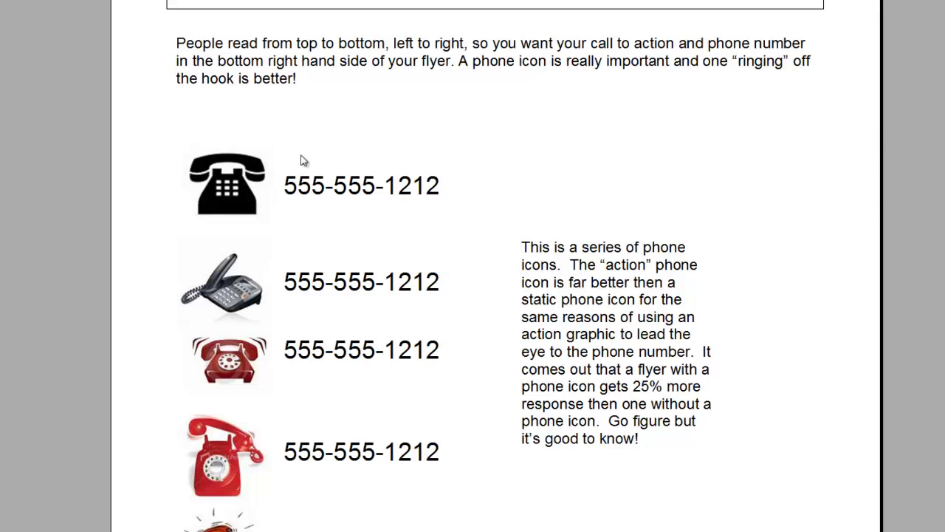
scroll(338, 189, up, 1)
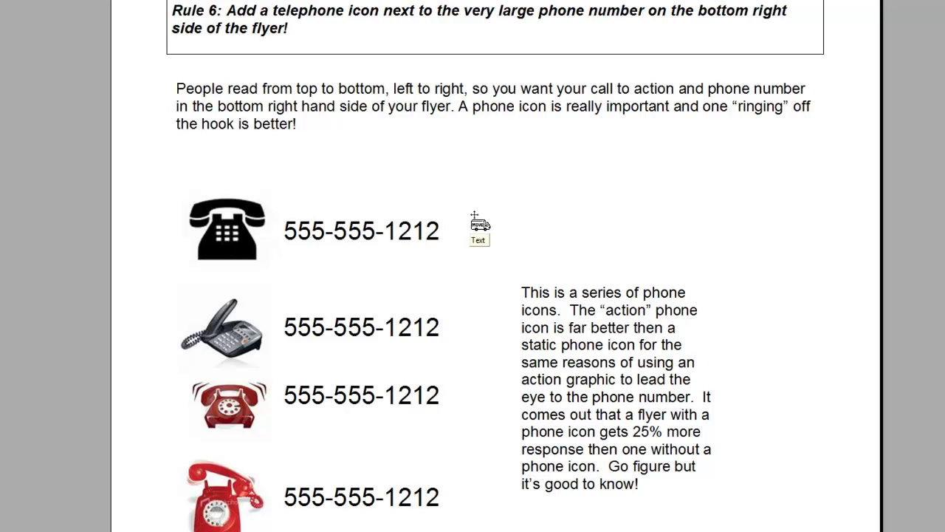
scroll(476, 221, down, 10)
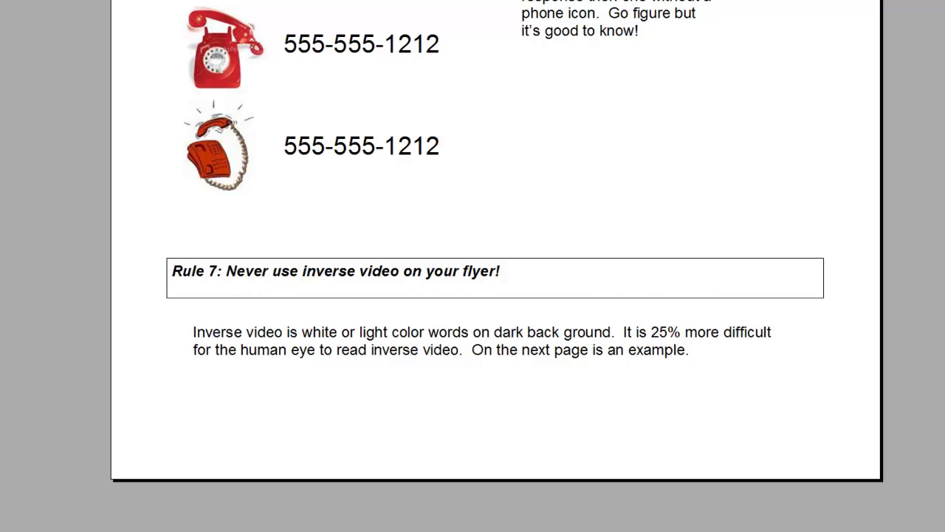
Show the page with the paragraph as regular text and as inverse video on dark blue.
scroll(520, 268, down, 15)
scroll(520, 268, up, 8)
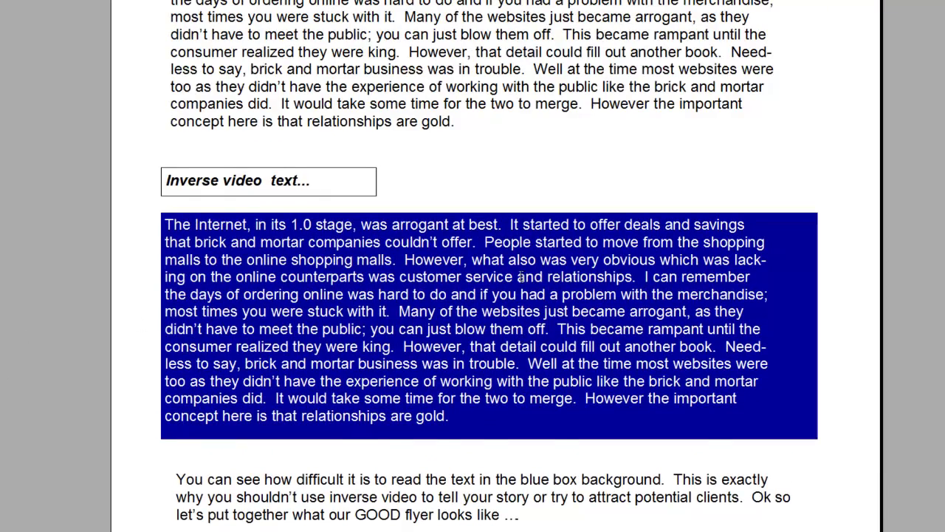
scroll(521, 276, up, 3)
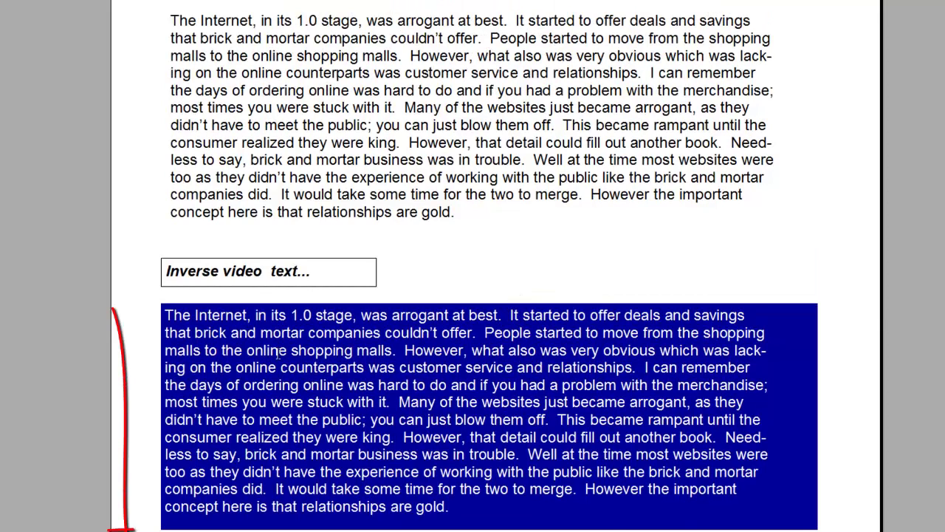
scroll(628, 373, up, 1)
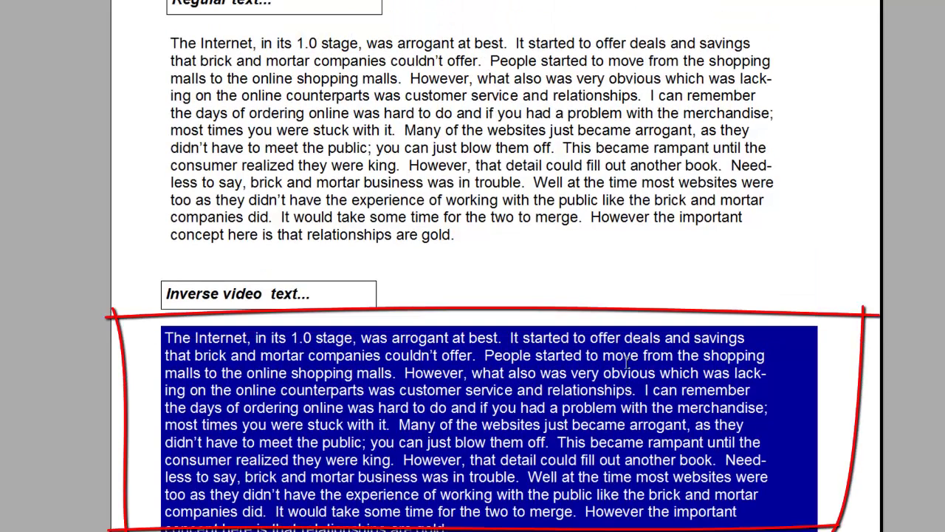